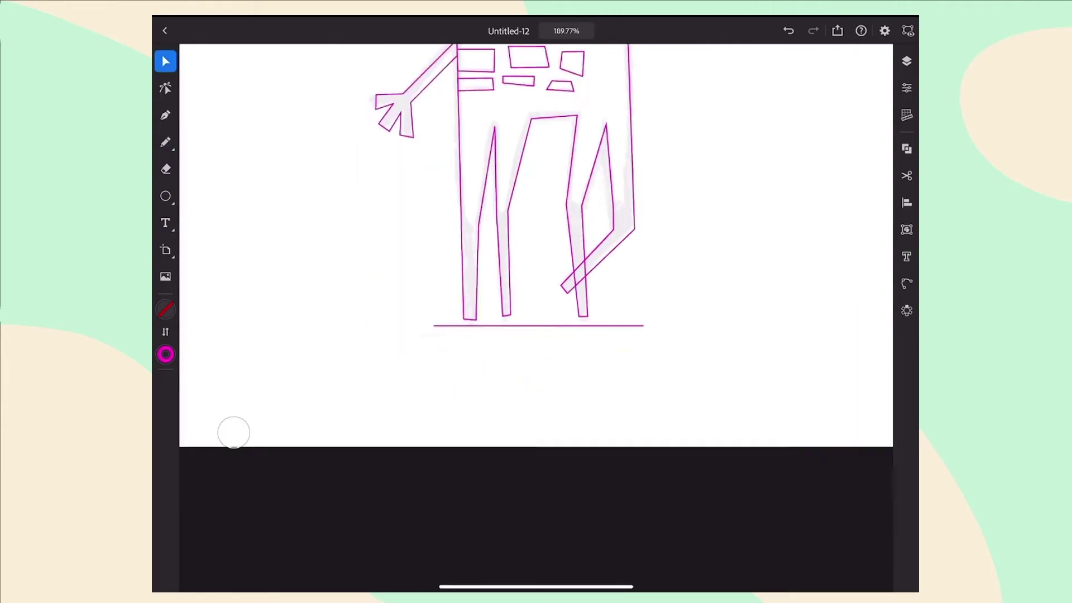
- Draw short knee lines across the legs and move the bent leg's corner point lower
key(p)
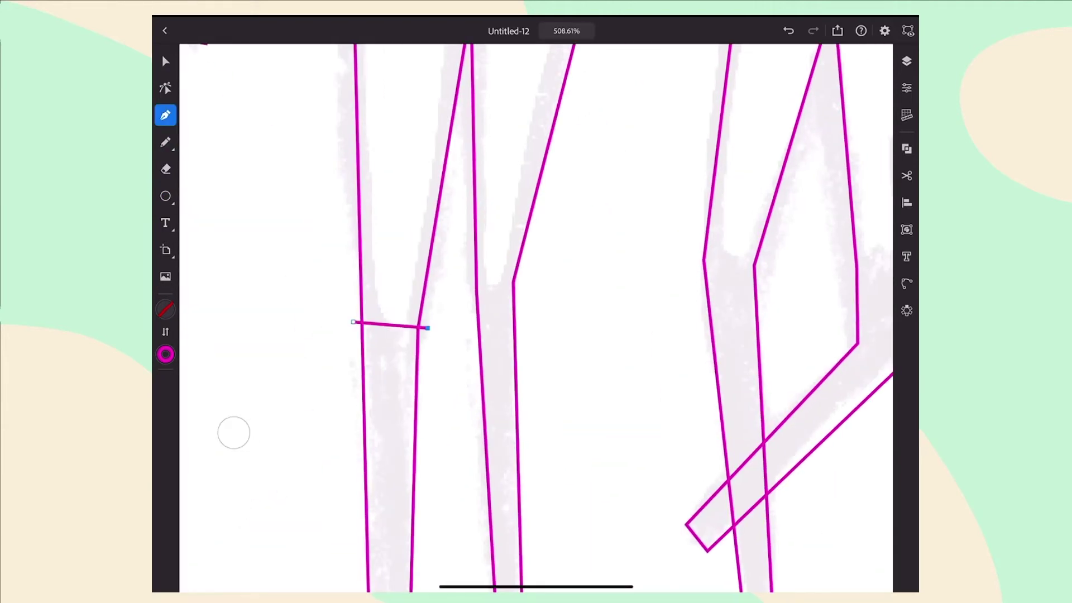
key(p)
scroll(754, 284, up, 2)
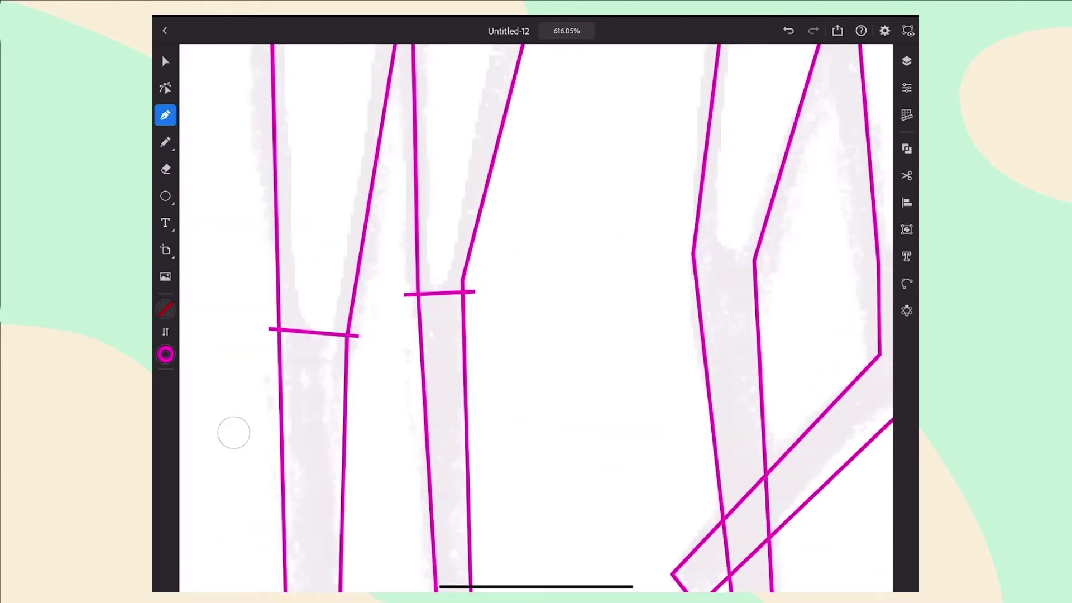
scroll(234, 433, up, 2)
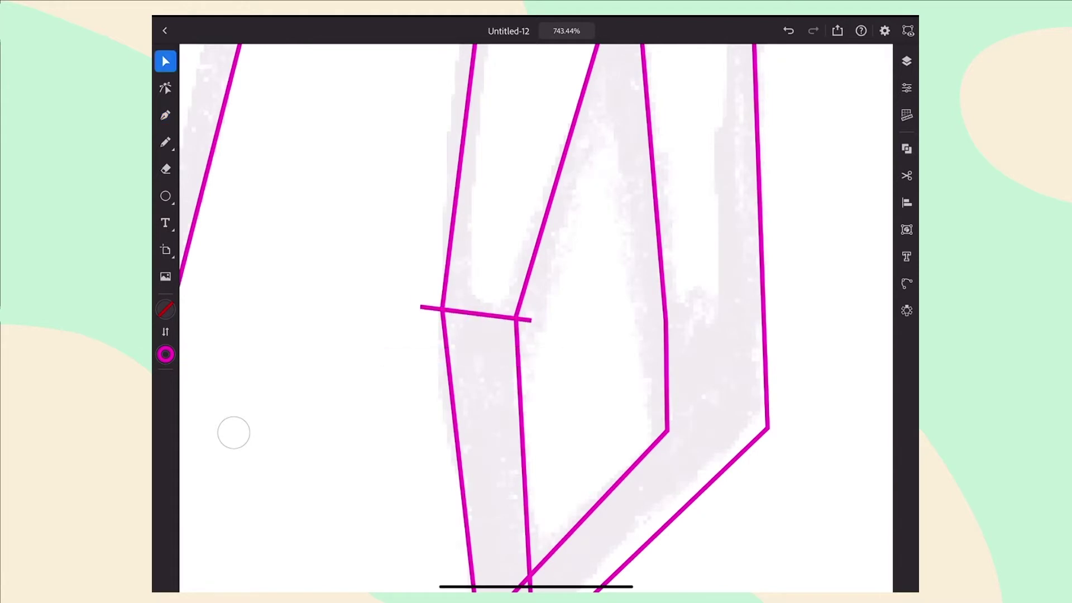
scroll(233, 432, down, 2)
key(a)
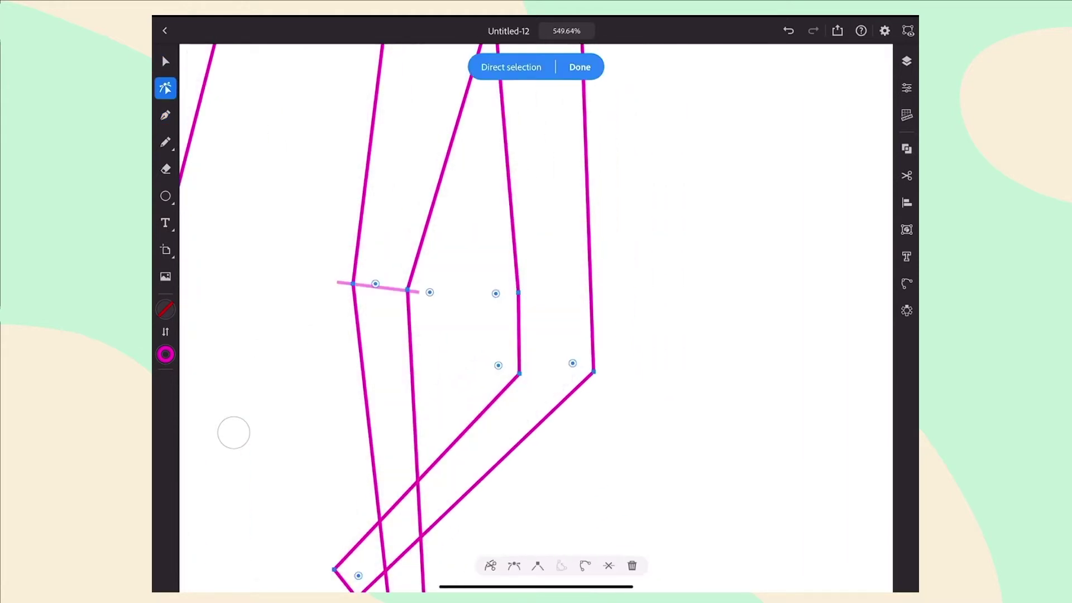
drag(496, 294, 496, 335)
scroll(496, 335, up, 1)
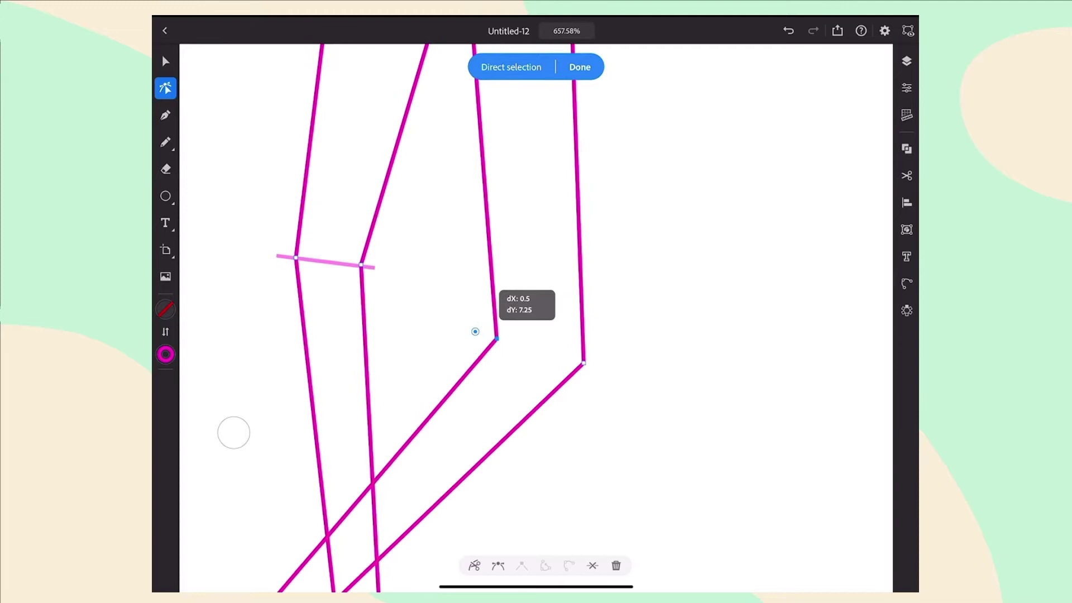
scroll(472, 333, down, 3)
scroll(474, 333, up, 1)
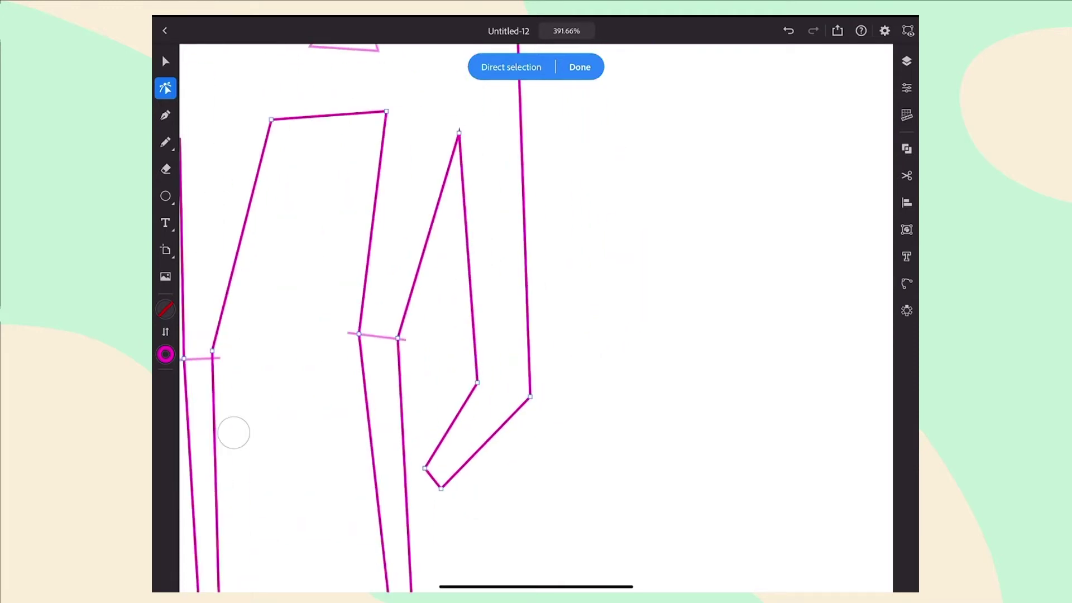
key(v)
key(v)
key(ctrl+0)
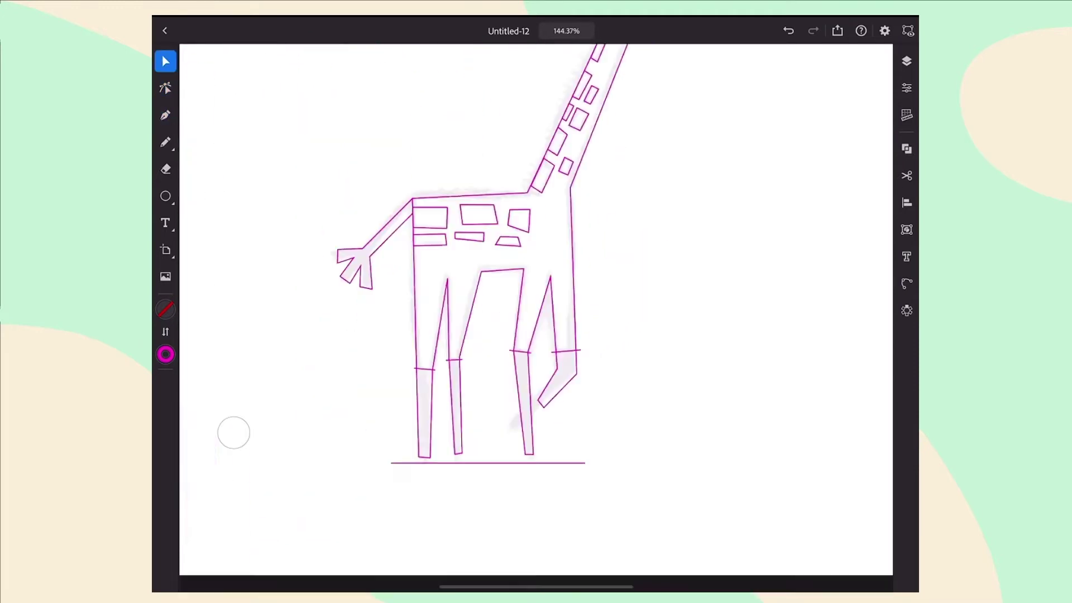
- Pull the bent leg's lower end down-left, then undo that leg change
key(ctrl+a)
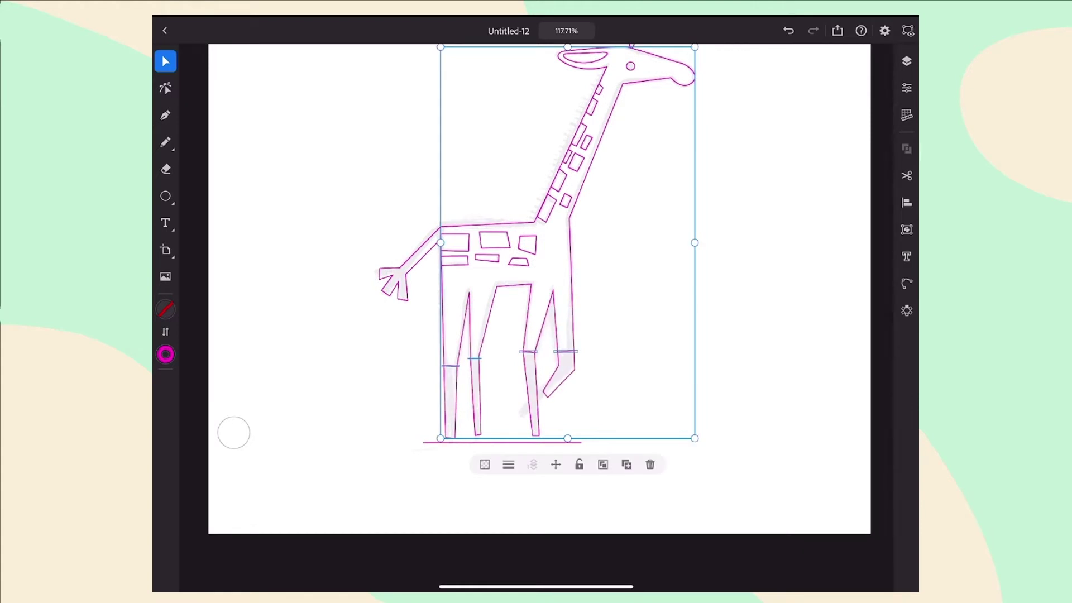
scroll(553, 410, up, 5)
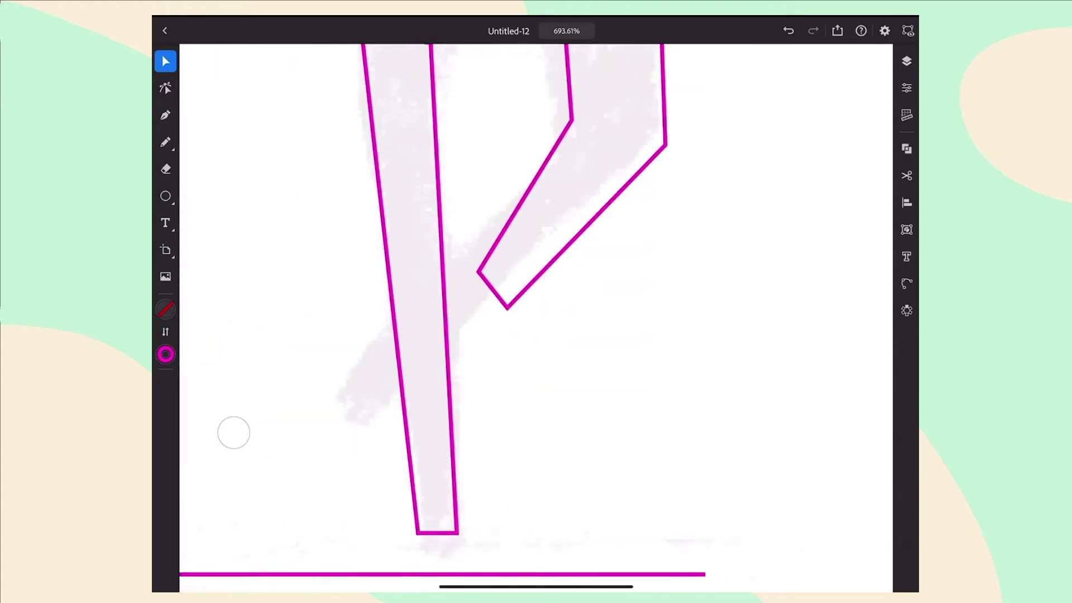
drag(493, 290, 348, 411)
scroll(537, 319, down, 1)
key(v)
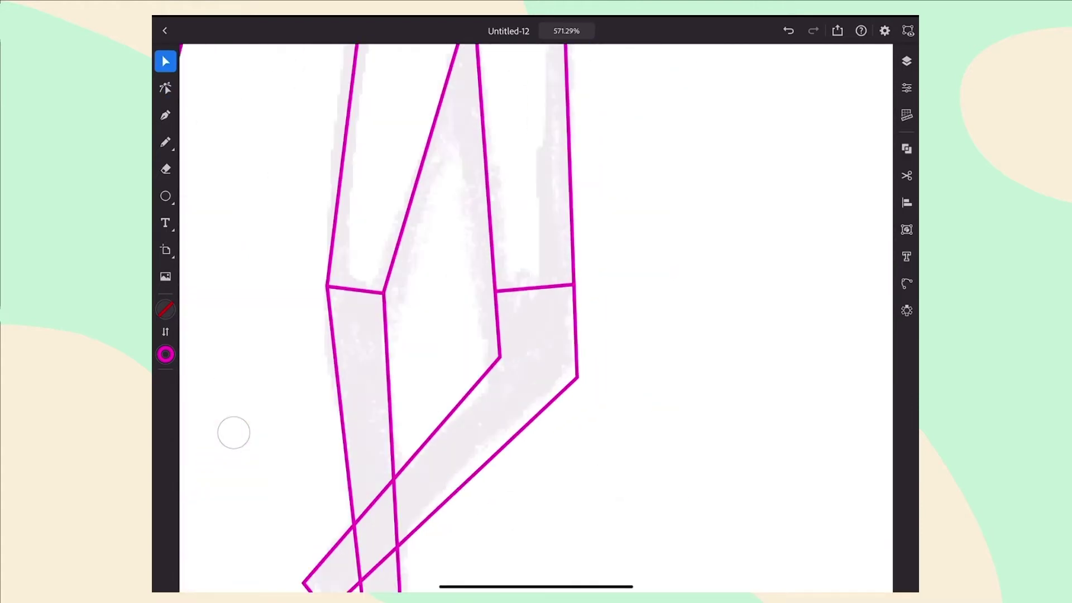
scroll(536, 319, down, 3)
click(570, 411)
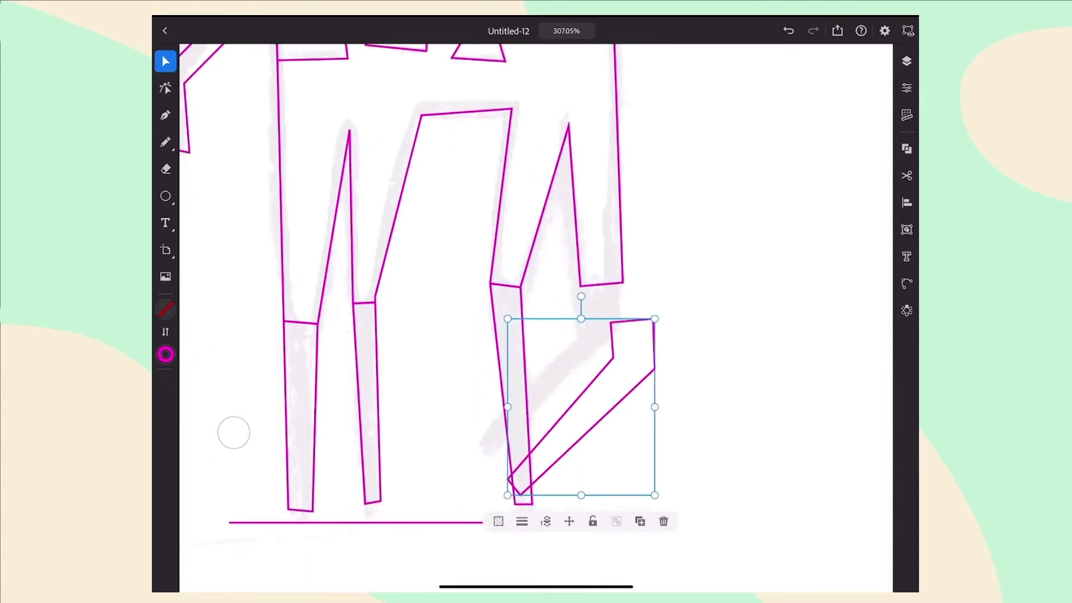
key(ctrl+z)
scroll(536, 318, down, 3)
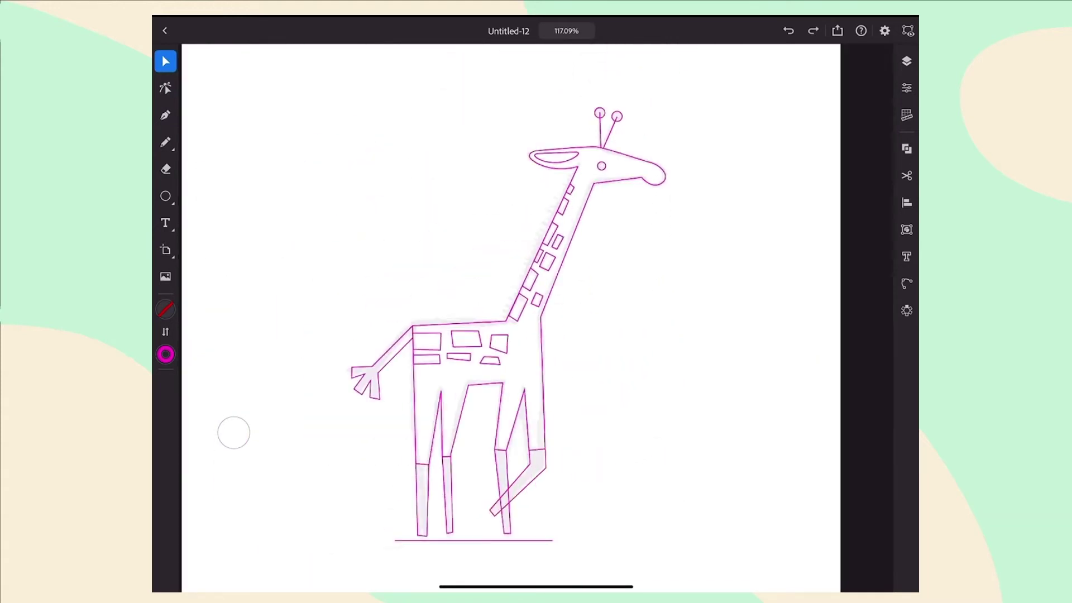
scroll(536, 319, up, 2)
scroll(537, 318, up, 3)
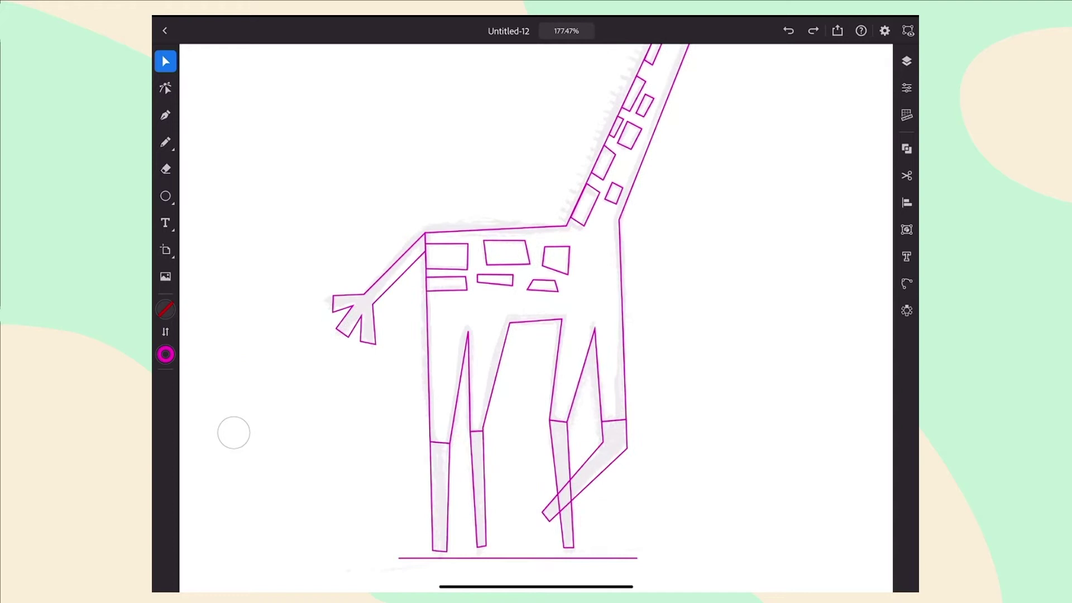
- Swap the forked tail's fill and stroke so it becomes a solid shape
key(ctrl+a)
scroll(536, 318, down, 3)
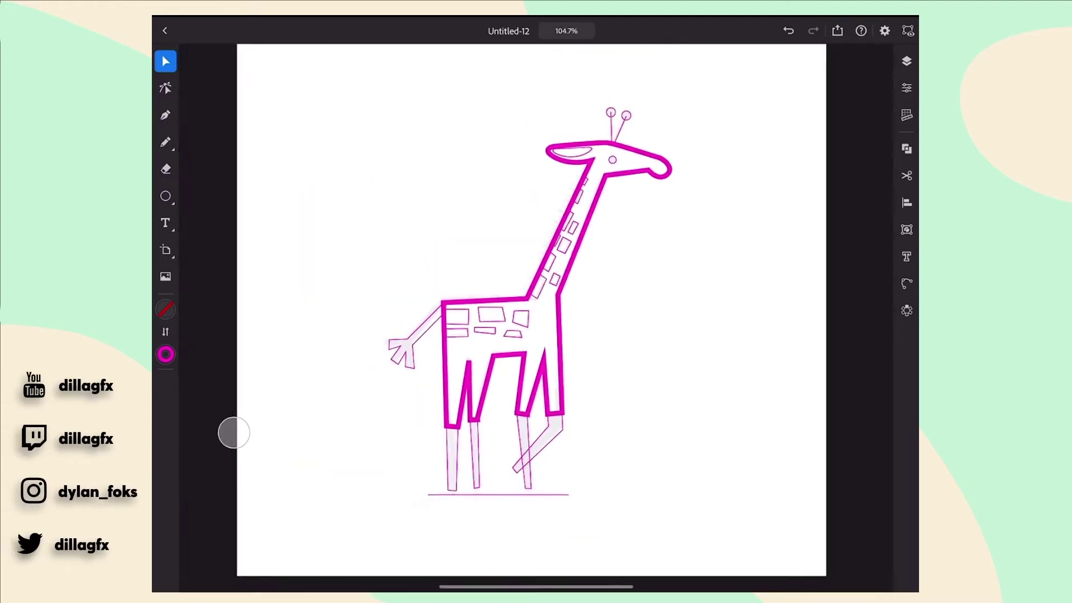
scroll(536, 318, up, 3)
click(504, 358)
scroll(536, 318, down, 3)
scroll(536, 318, up, 3)
click(360, 311)
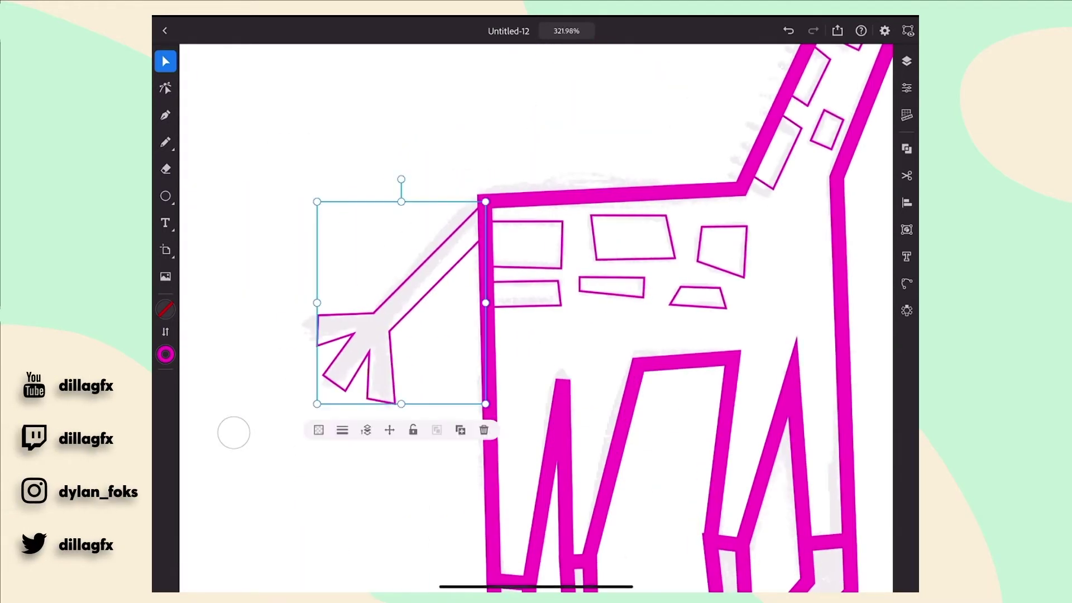
key(shift+x)
- Round the corners of the tail's forked end and fill the body spots with magenta
click(356, 352)
scroll(536, 318, up, 2)
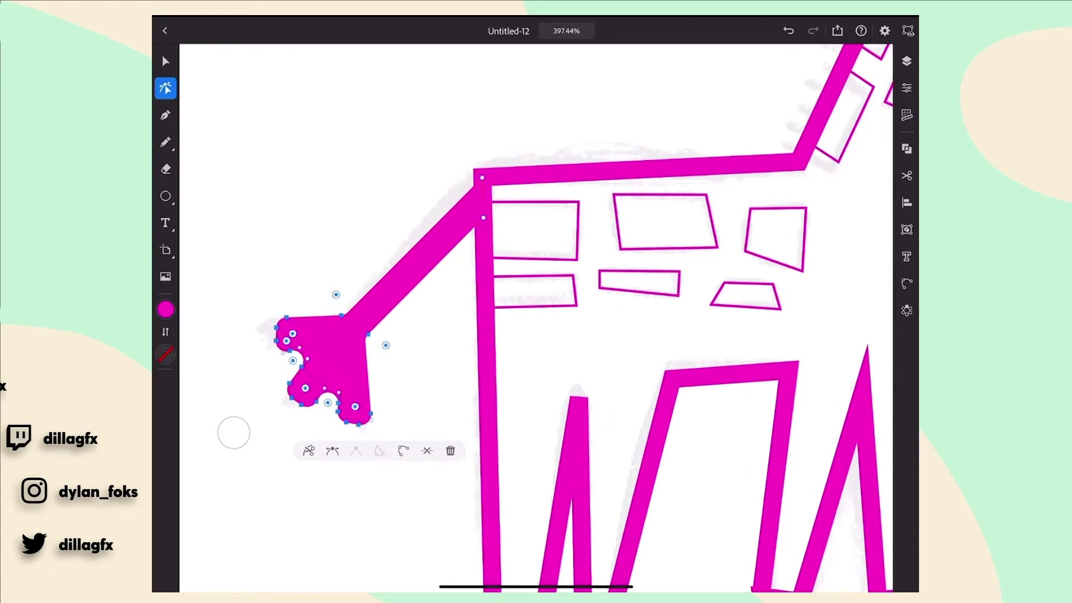
click(586, 100)
scroll(536, 318, down, 3)
click(461, 268)
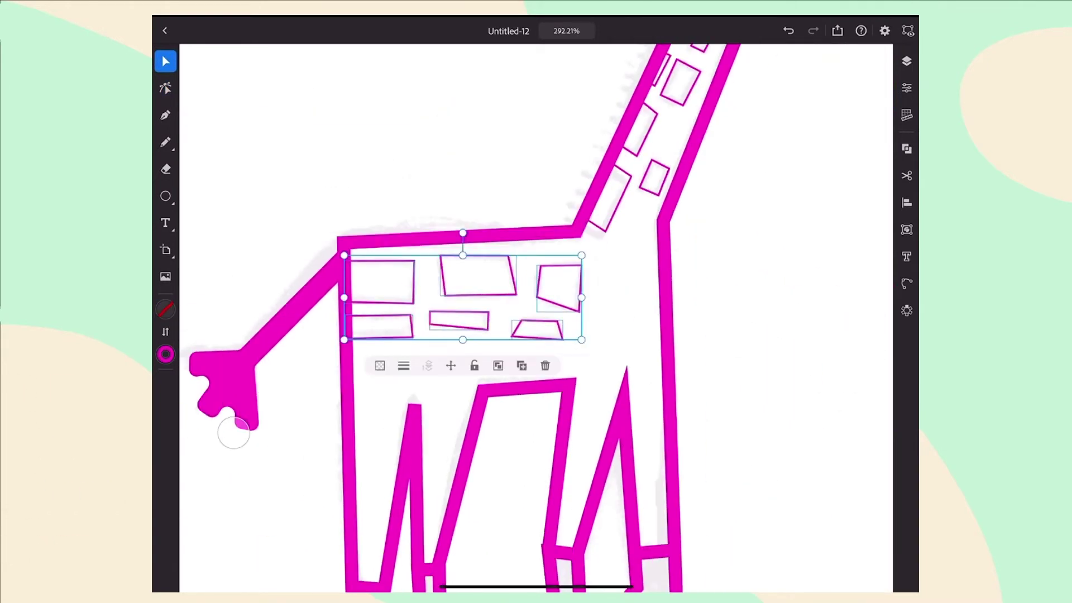
key(shift+x)
key(a)
scroll(233, 433, up, 5)
drag(493, 242, 528, 242)
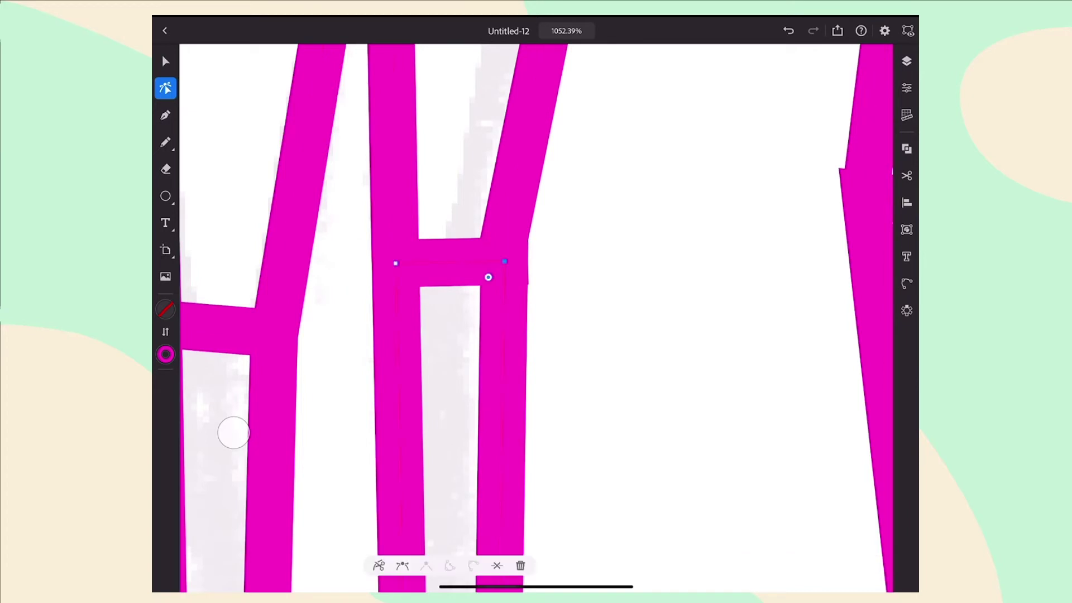
drag(489, 277, 484, 367)
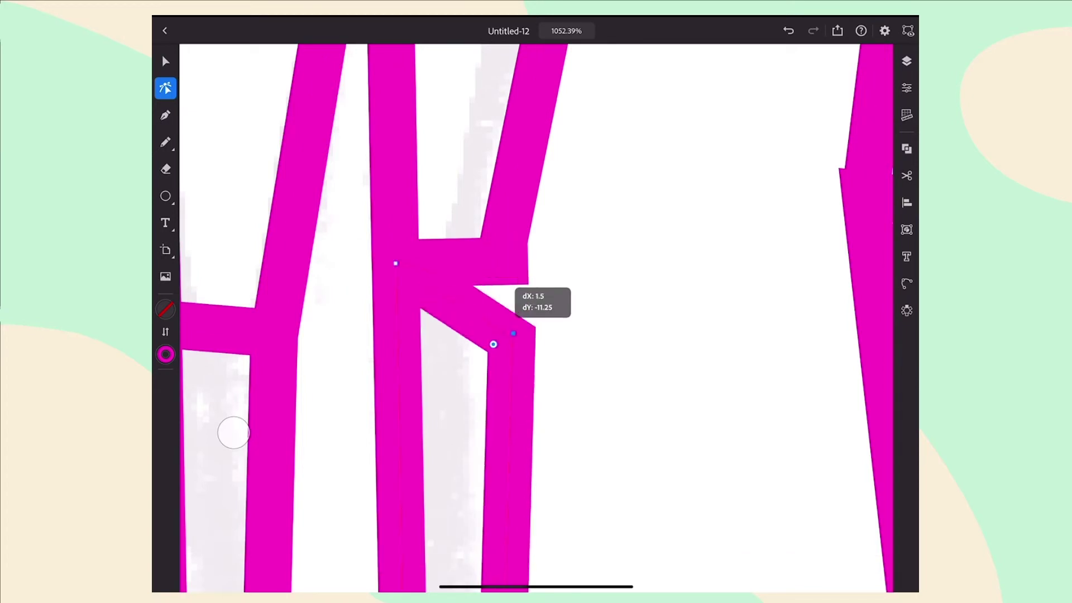
click(487, 246)
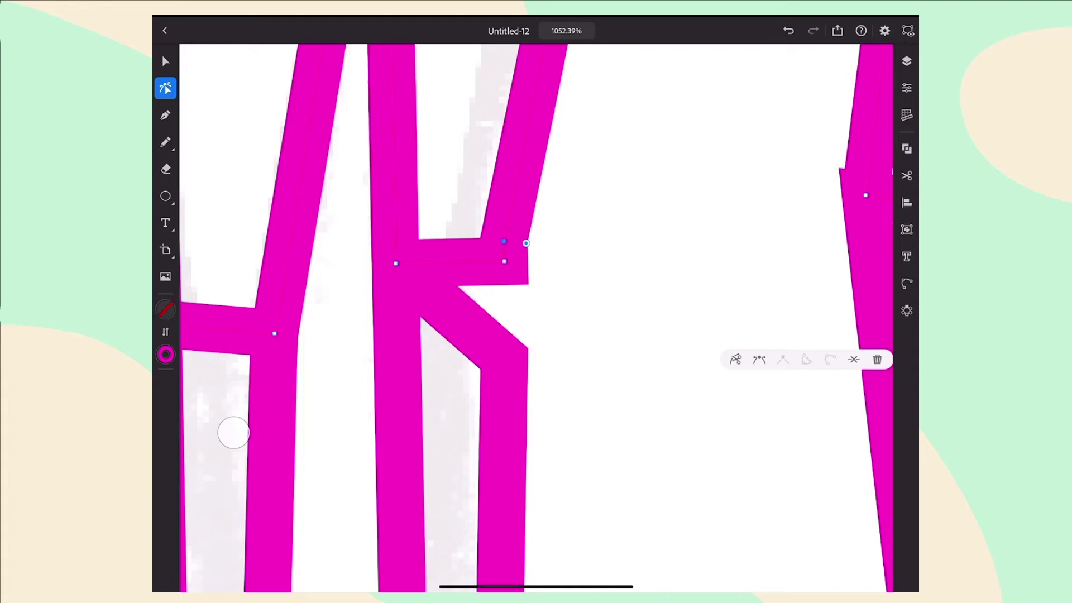
drag(525, 242, 530, 242)
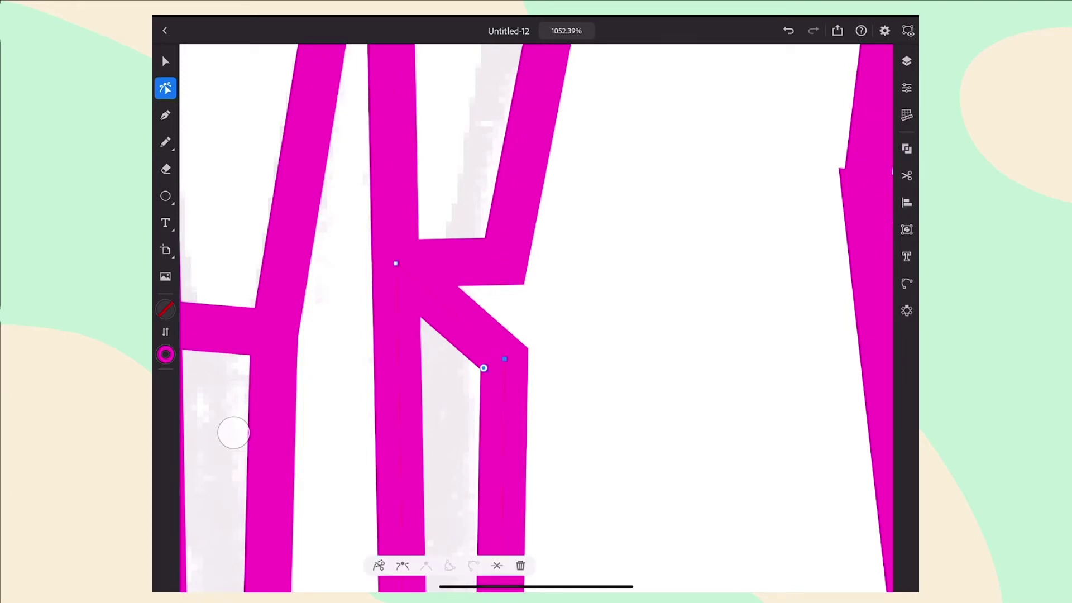
drag(484, 367, 489, 276)
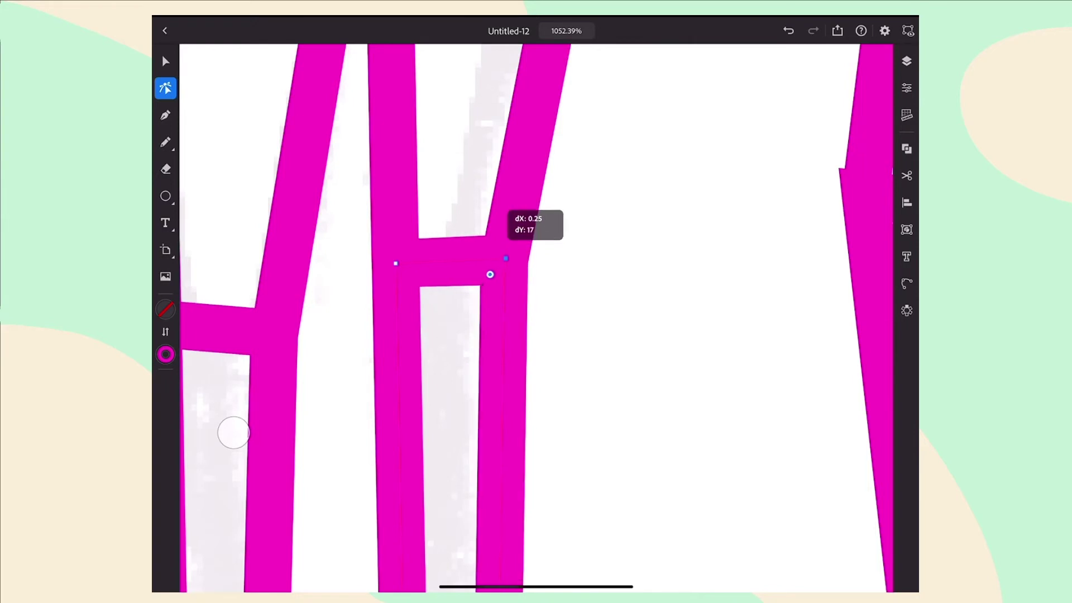
drag(487, 274, 486, 280)
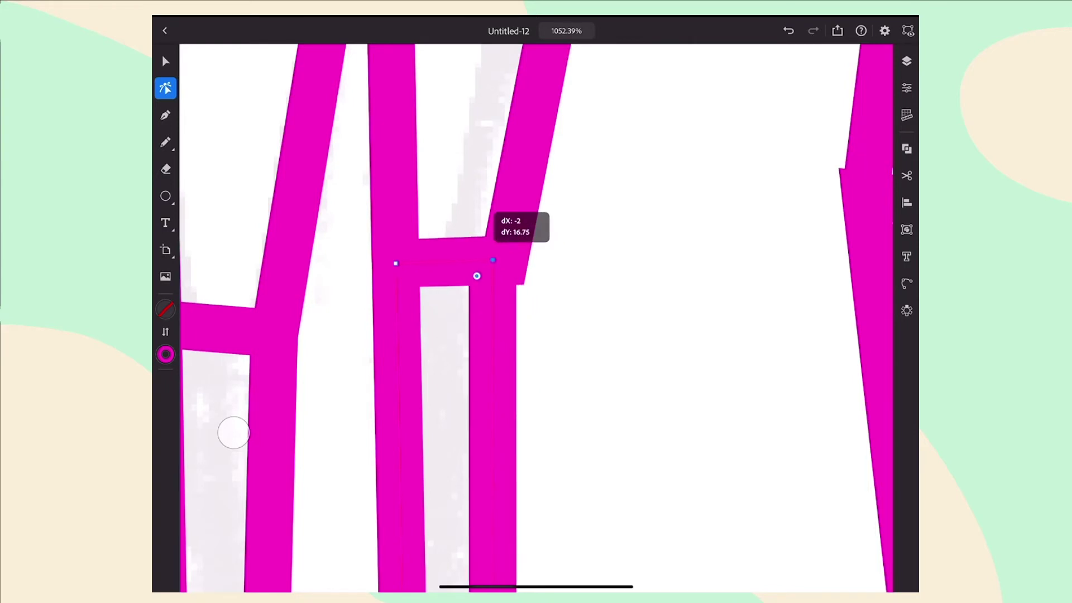
- Switch the view mode to Outlines so the giraffe shows as thin paths
click(885, 31)
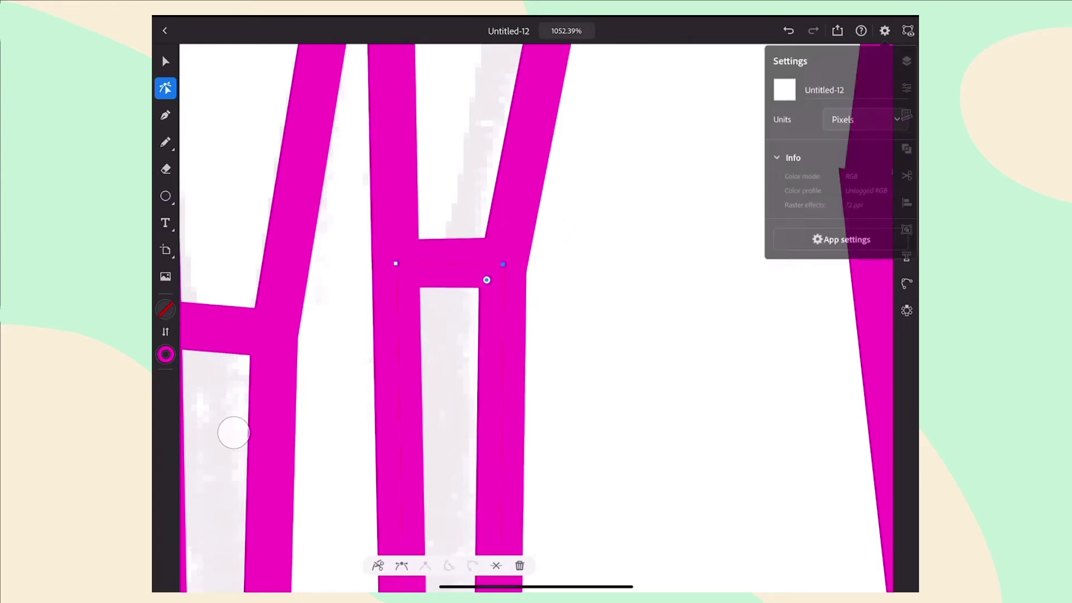
click(908, 31)
click(840, 112)
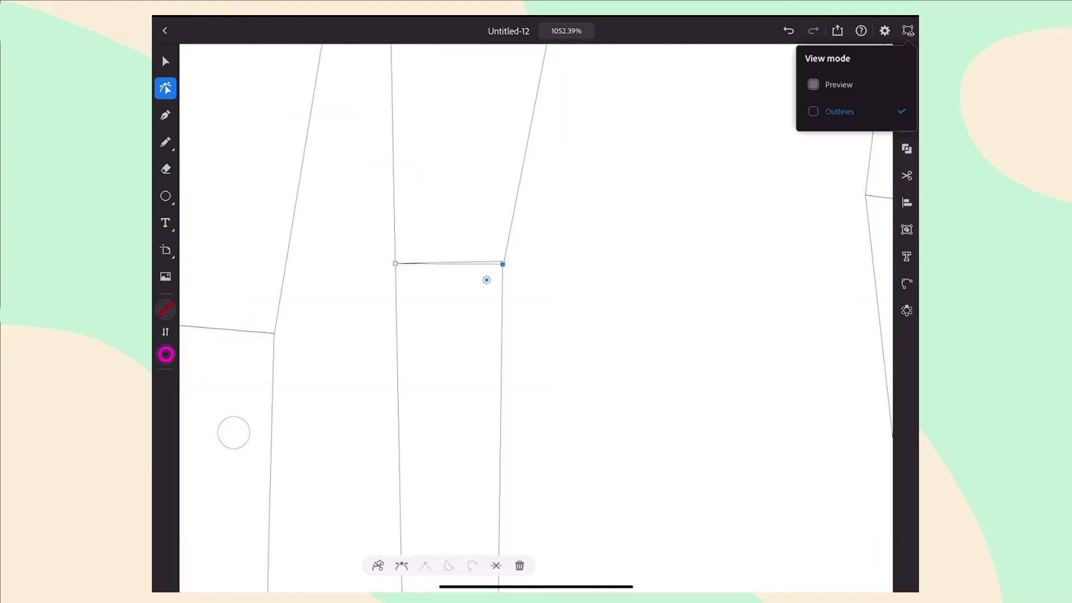
scroll(543, 248, up, 5)
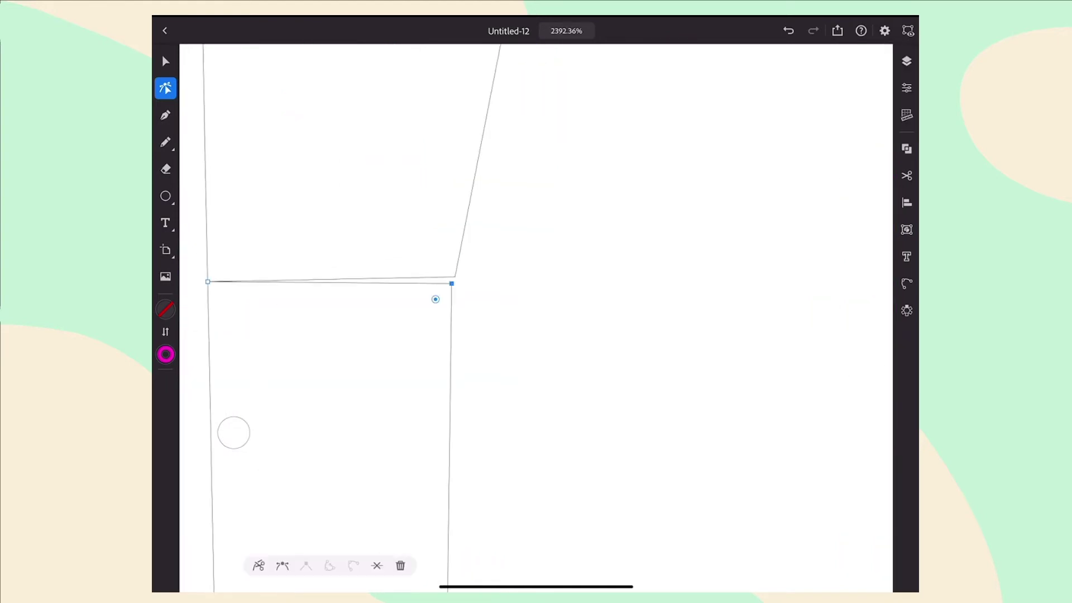
scroll(575, 292, down, 3)
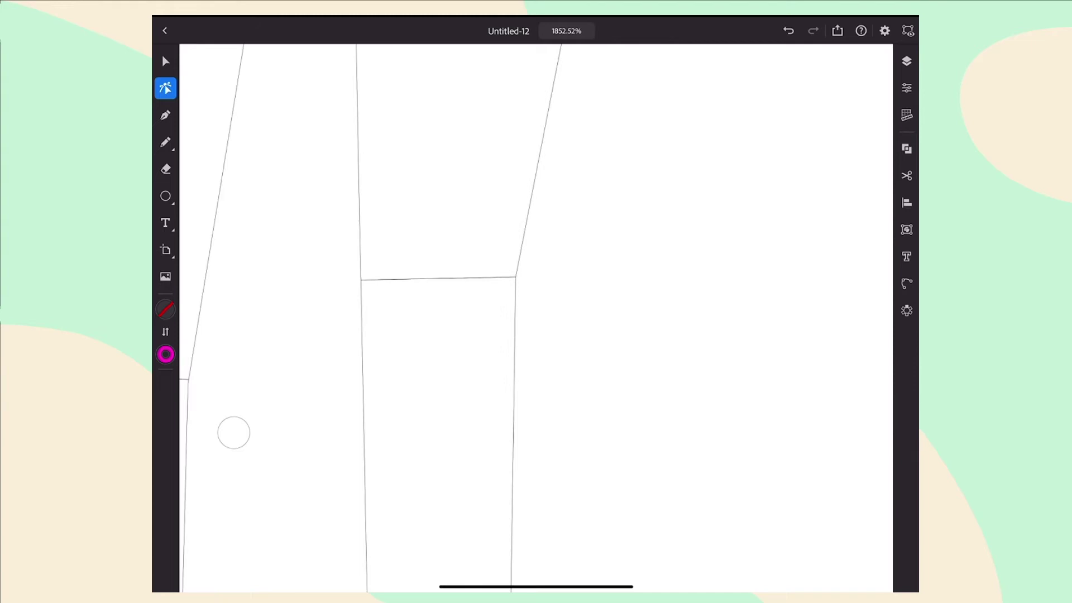
scroll(574, 292, down, 3)
scroll(411, 256, down, 2)
scroll(410, 255, down, 2)
scroll(410, 256, down, 2)
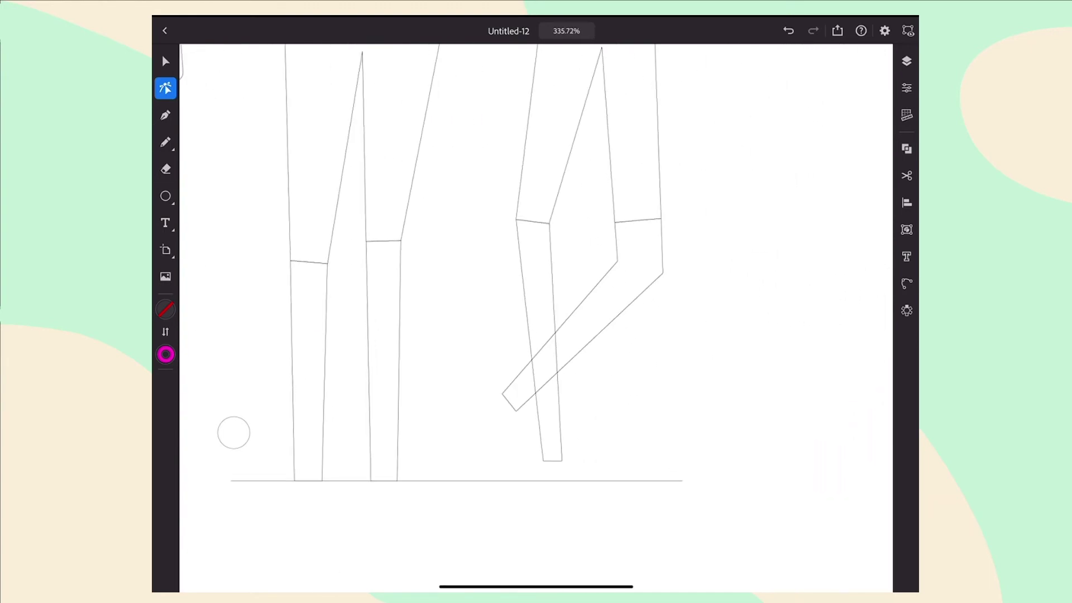
scroll(411, 255, down, 2)
scroll(429, 530, down, 2)
scroll(429, 530, down, 2)
scroll(429, 529, down, 2)
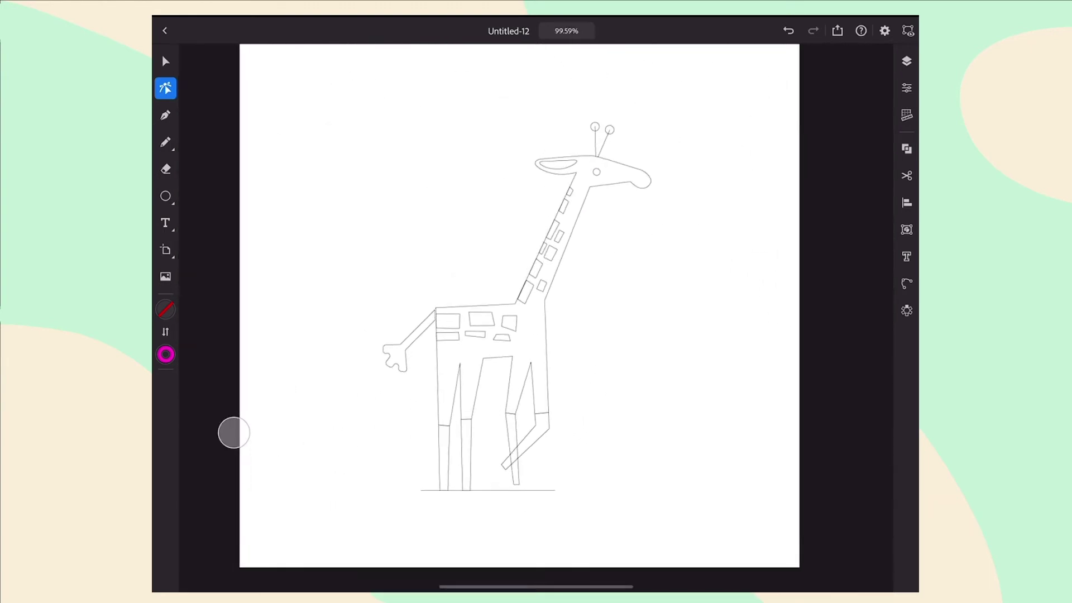
scroll(429, 531, down, 1)
scroll(495, 310, up, 1)
scroll(470, 377, up, 5)
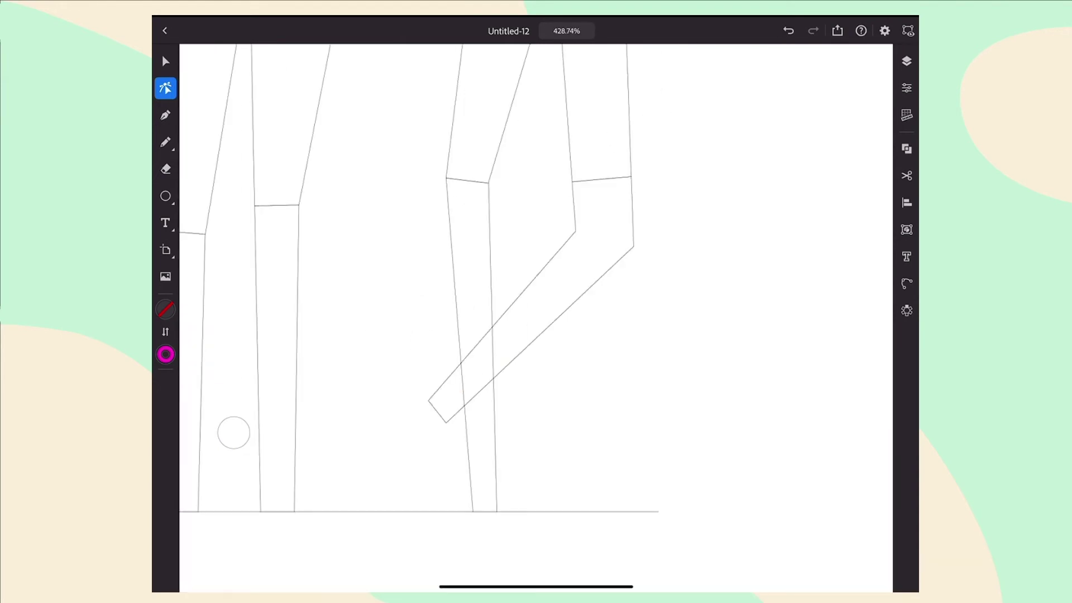
scroll(536, 318, down, 2)
scroll(234, 433, up, 10)
scroll(234, 432, up, 3)
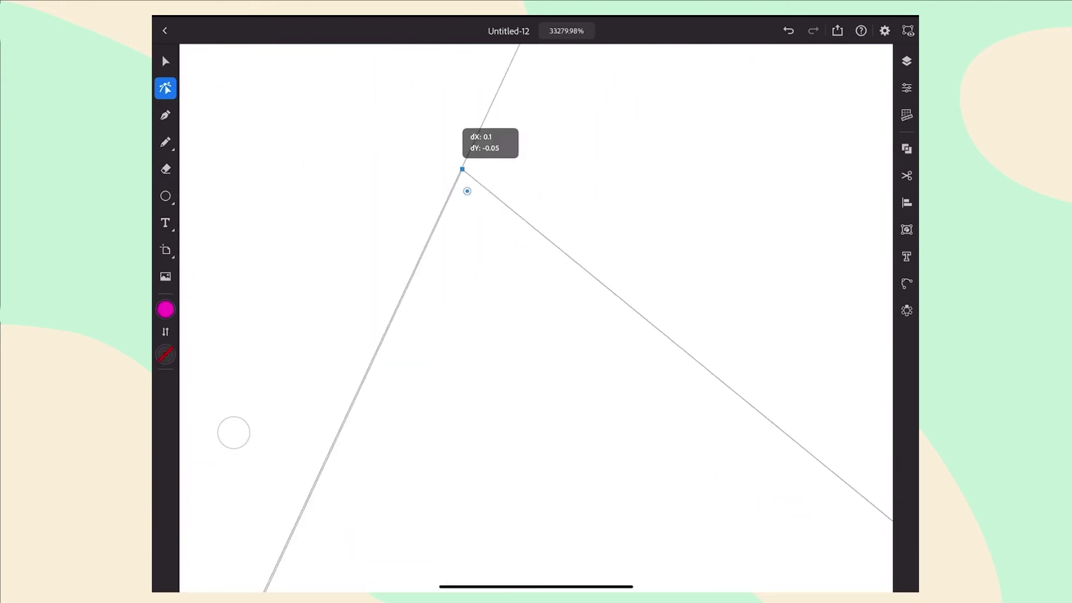
scroll(233, 432, down, 10)
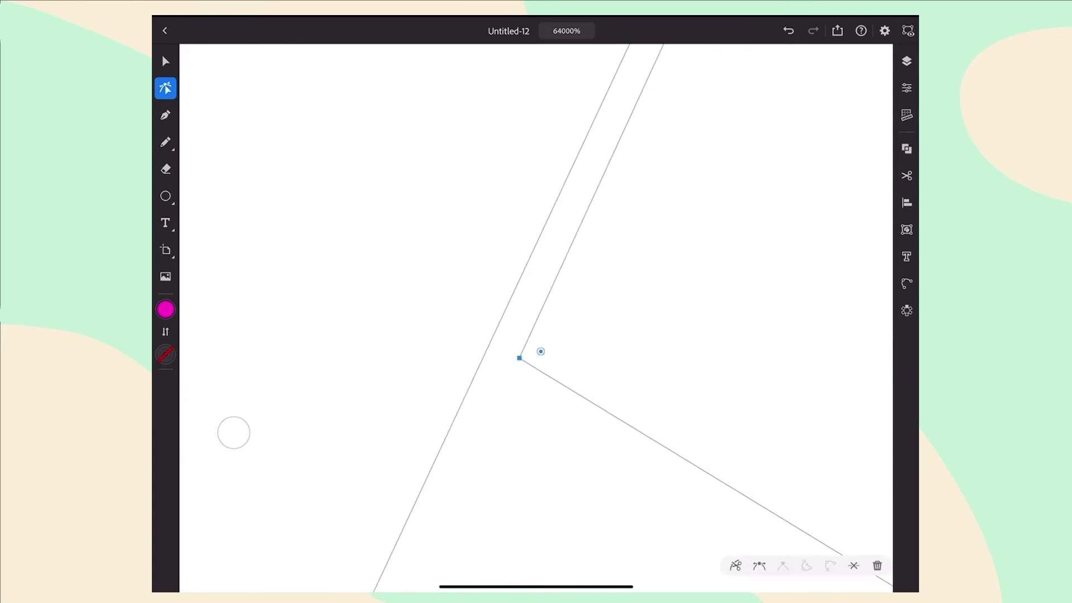
scroll(234, 433, up, 2)
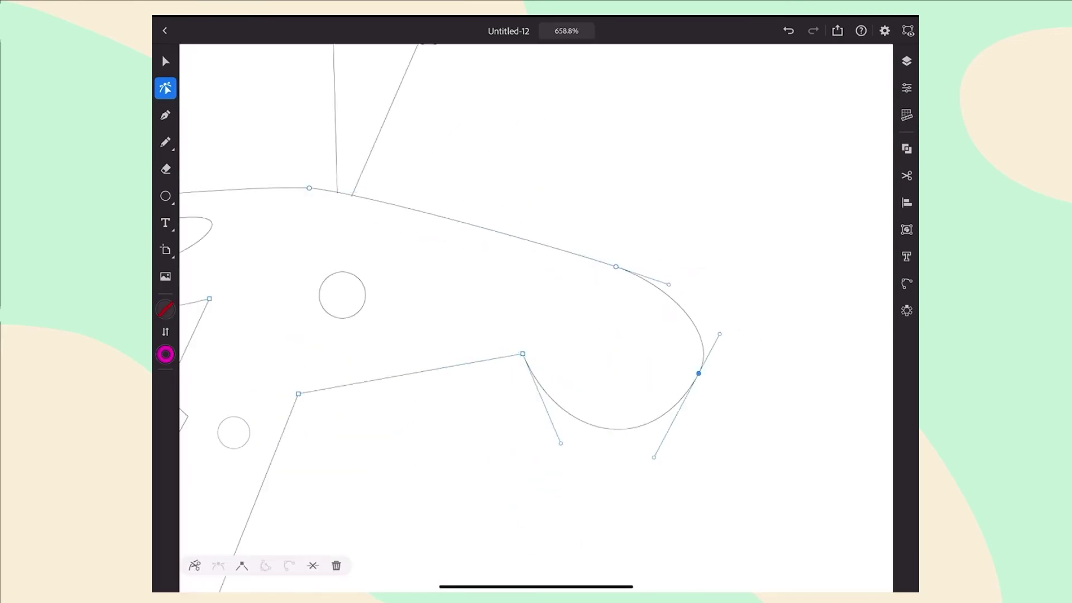
scroll(234, 432, down, 2)
- Turn full-colour Preview back on and fit the whole giraffe artboard in view
key(v)
key(ctrl+y)
key(ctrl+0)
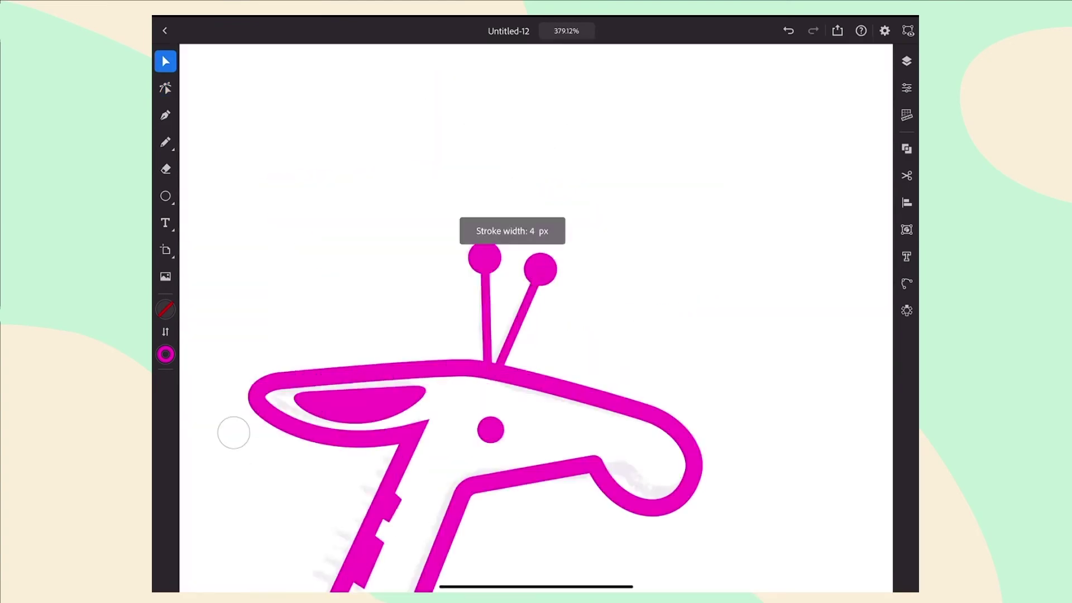
scroll(233, 432, down, 3)
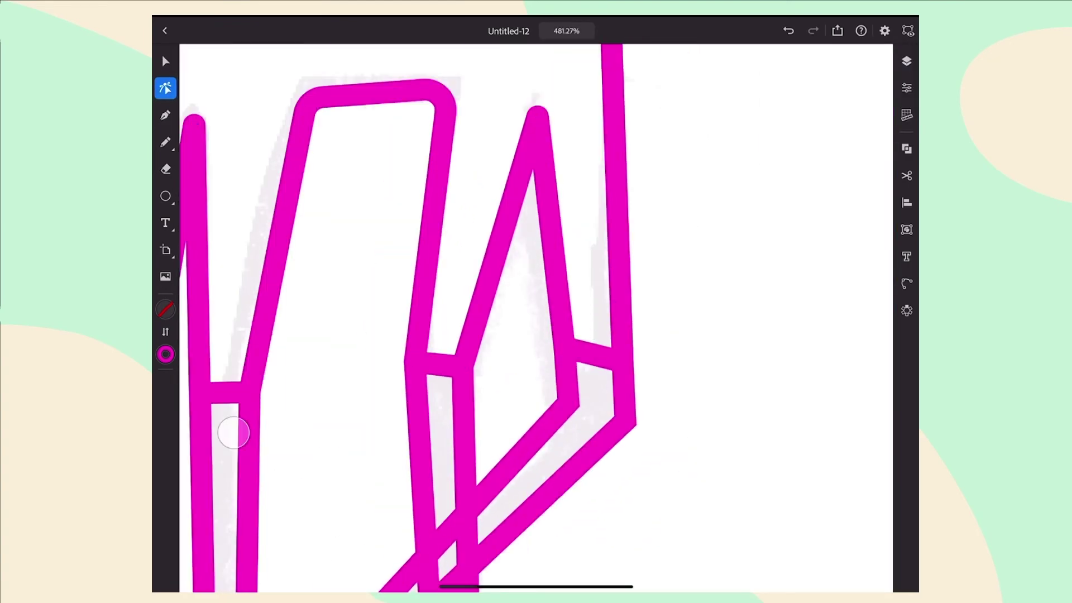